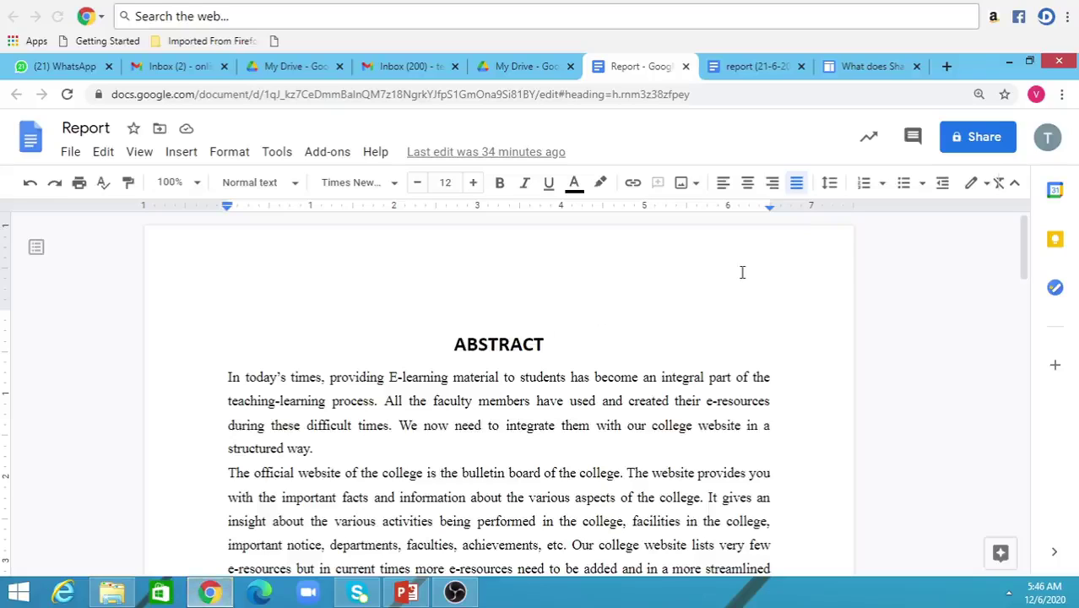
# - Share the Report by adding the collaborator's e-mail address as a recipient
pyautogui.click(977, 148)
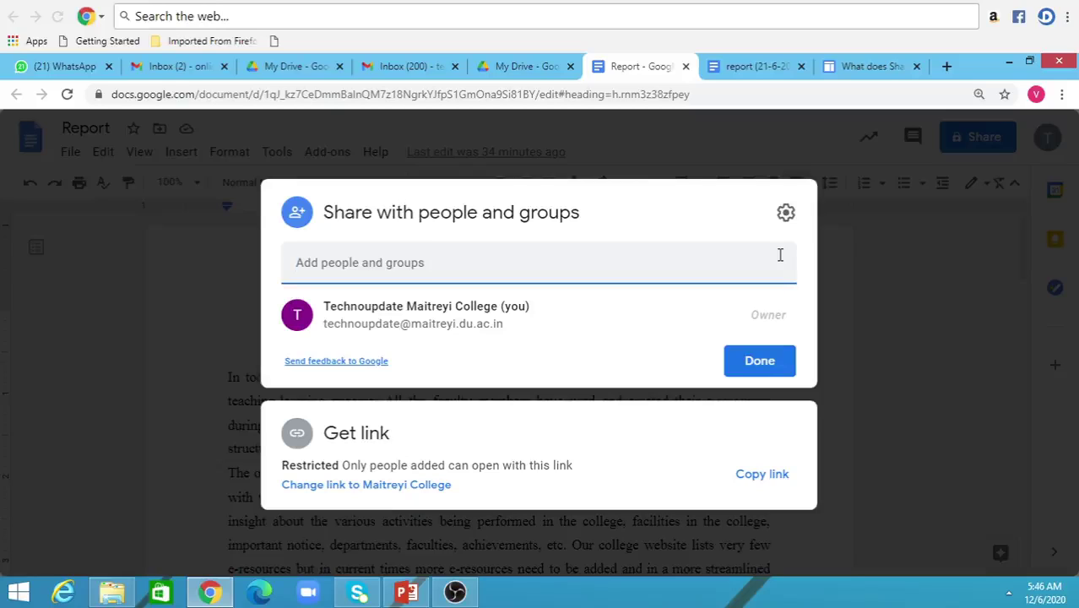
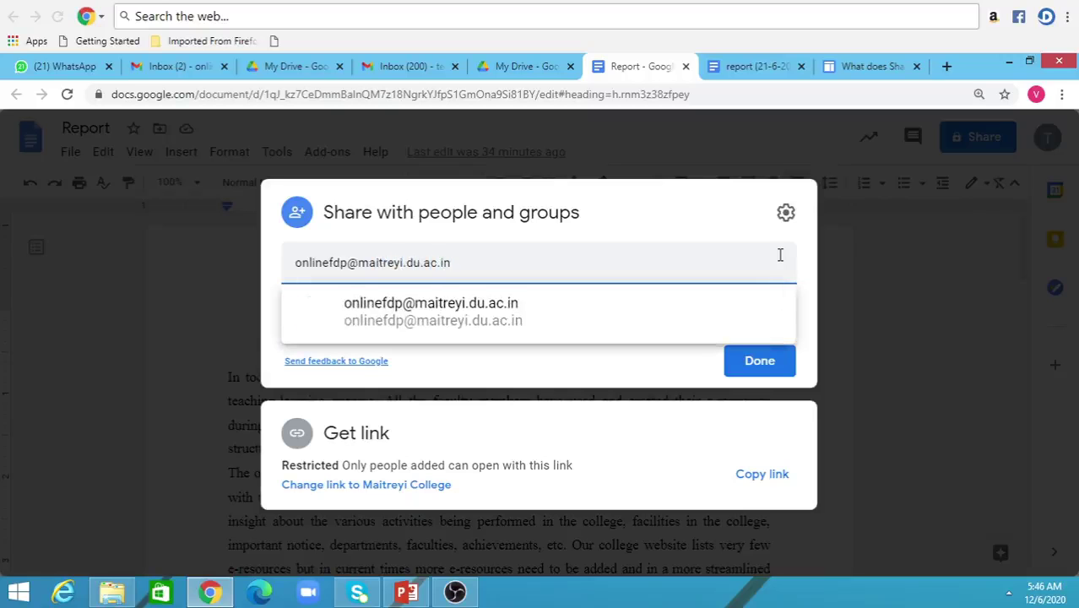
pyautogui.click(503, 317)
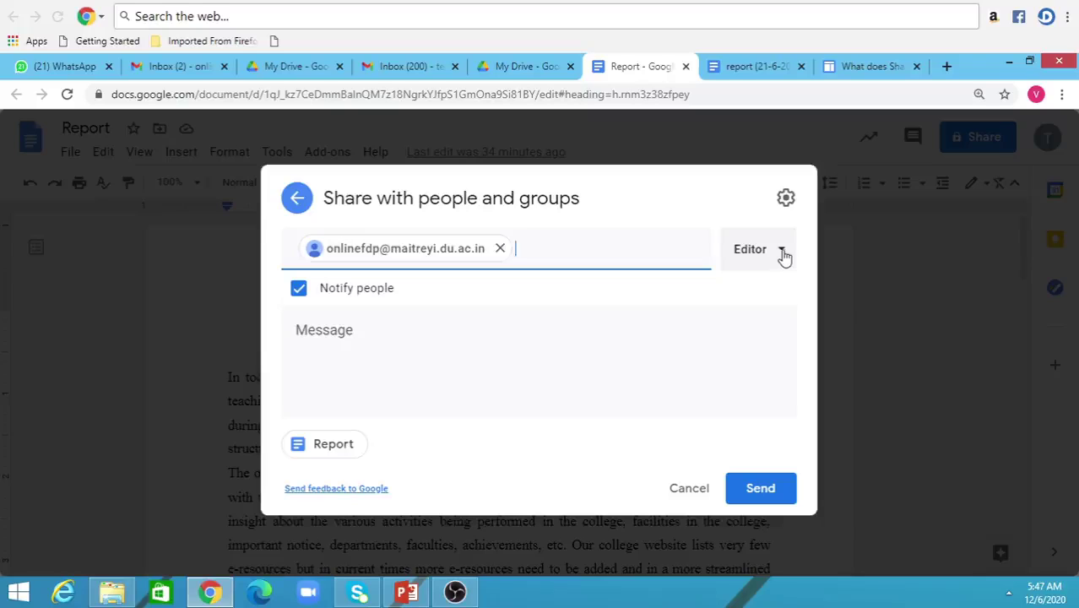
# - Send the collaborator an Editor invitation with the message 'Project Report'
pyautogui.click(783, 251)
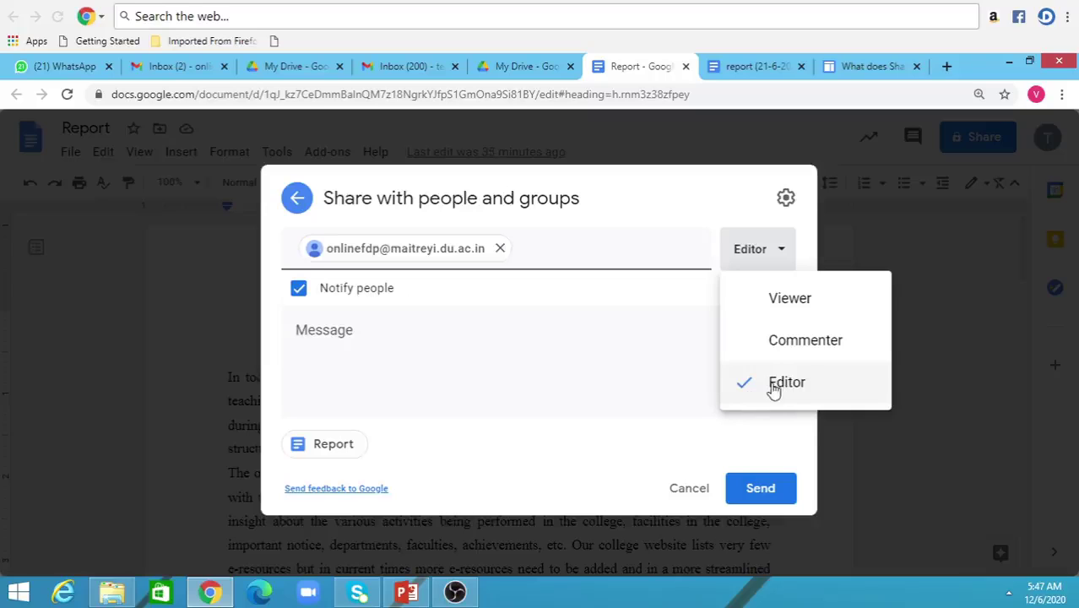
pyautogui.click(773, 385)
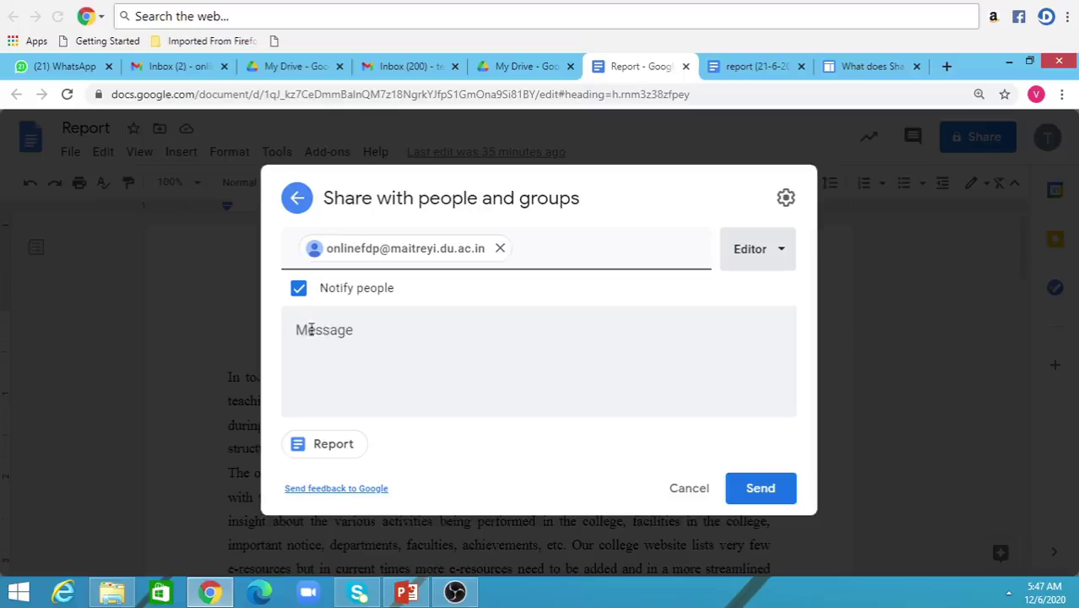
pyautogui.click(341, 330)
pyautogui.write('Pr')
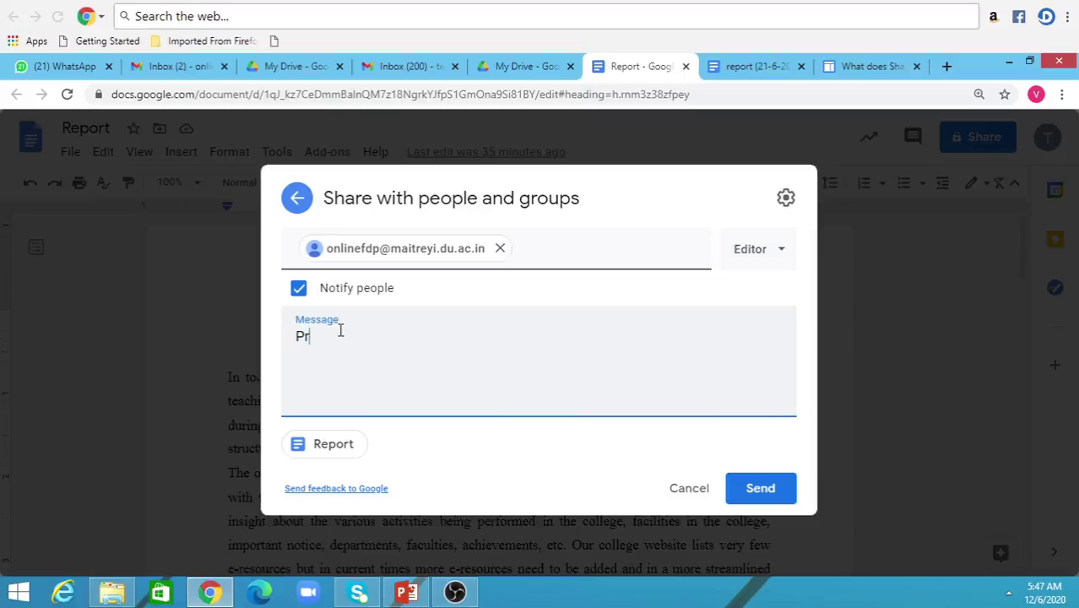
pyautogui.write('oject Report')
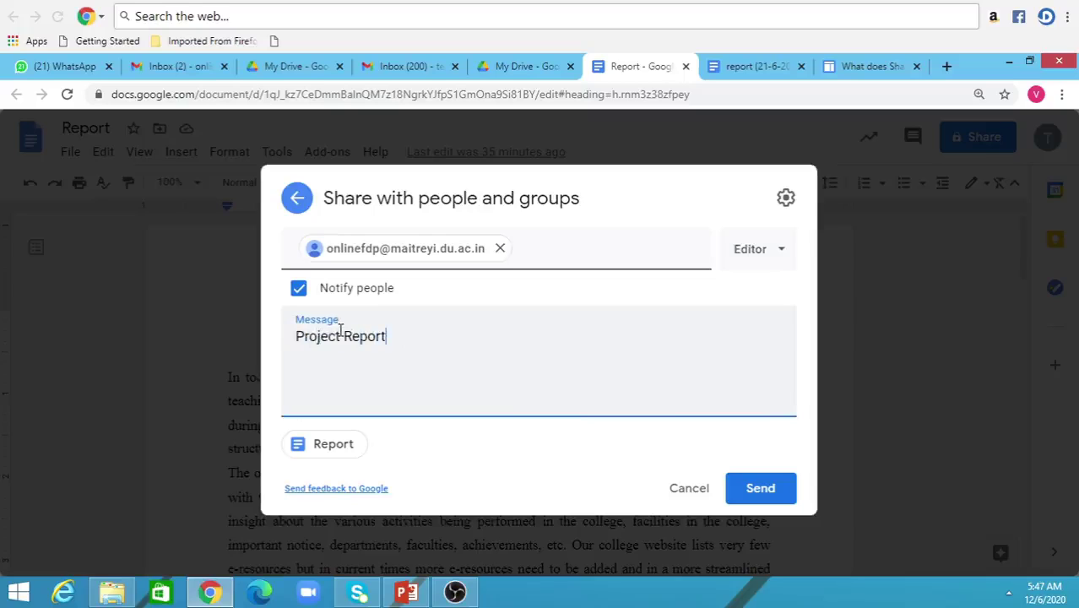
pyautogui.click(761, 494)
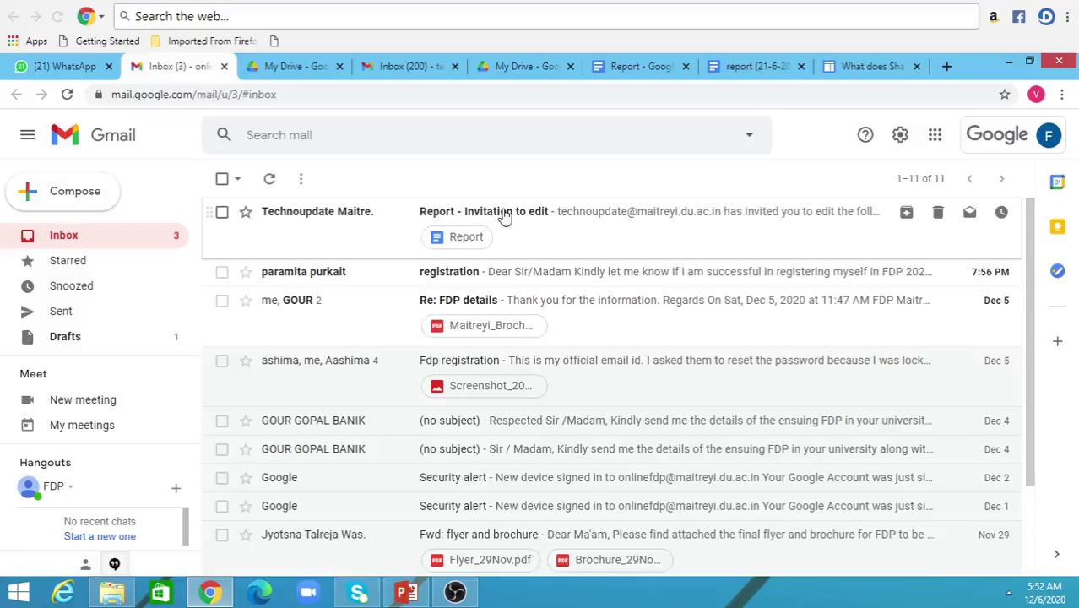
# - Open the 'Report - Invitation to edit' e-mail and open the Report in Docs from it
pyautogui.click(503, 216)
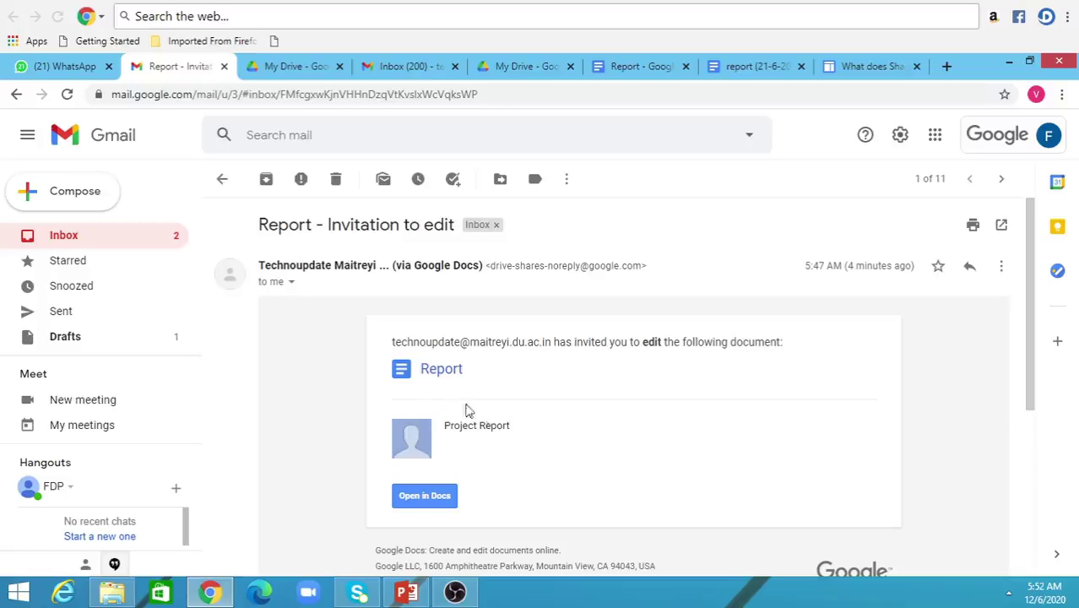
pyautogui.click(424, 496)
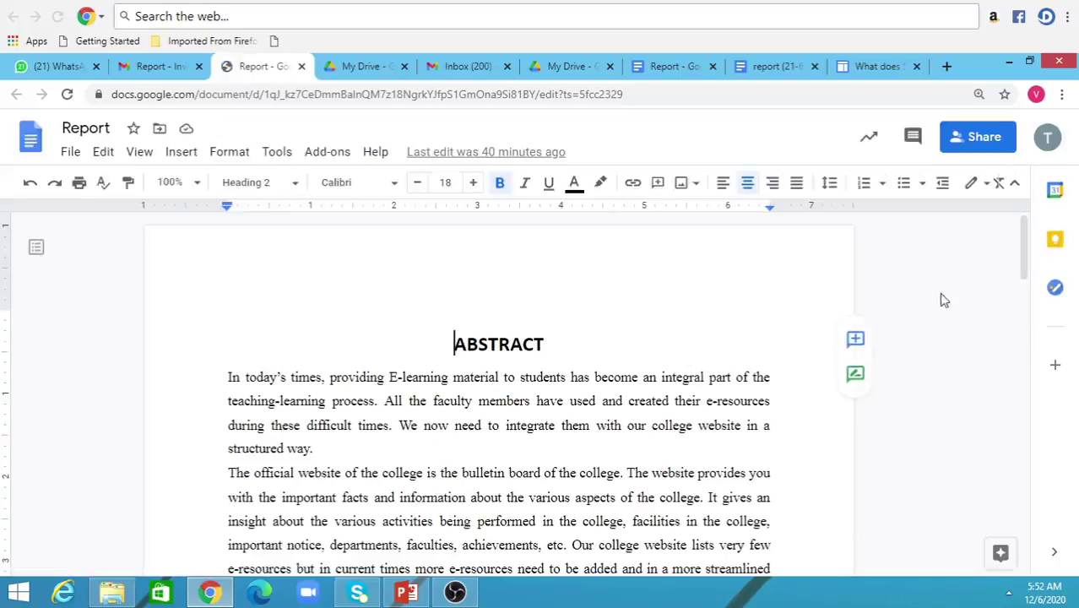
# - Make the ABSTRACT heading red
pyautogui.moveTo(1024, 247)
pyautogui.mouseDown()
pyautogui.moveTo(1024, 335)
pyautogui.moveTo(1026, 265)
pyautogui.mouseUp()
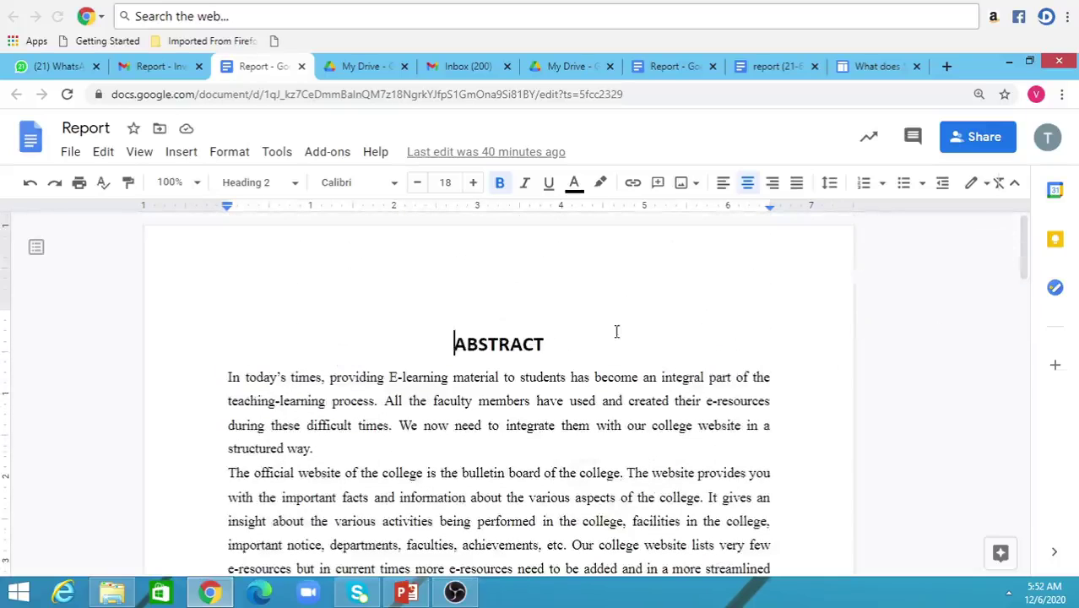
pyautogui.moveTo(453, 343); pyautogui.dragTo(555, 352)
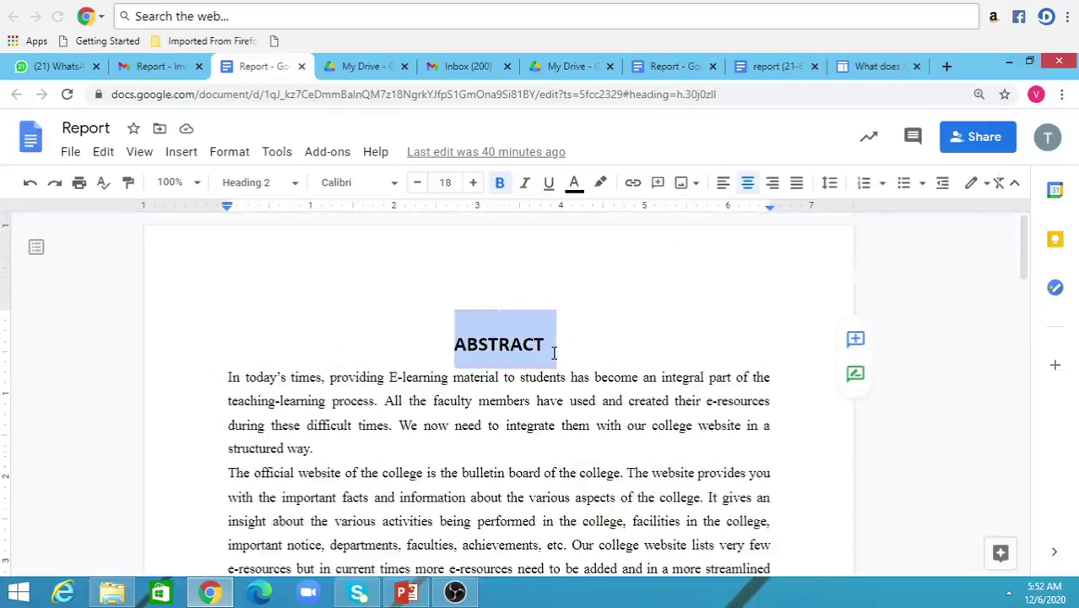
pyautogui.click(574, 183)
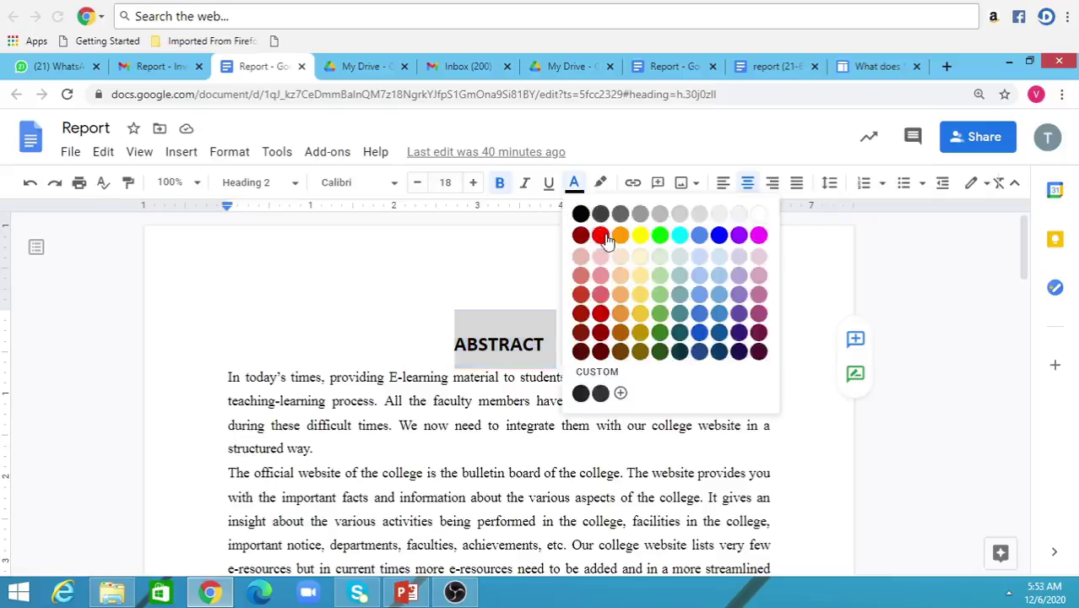
pyautogui.click(601, 234)
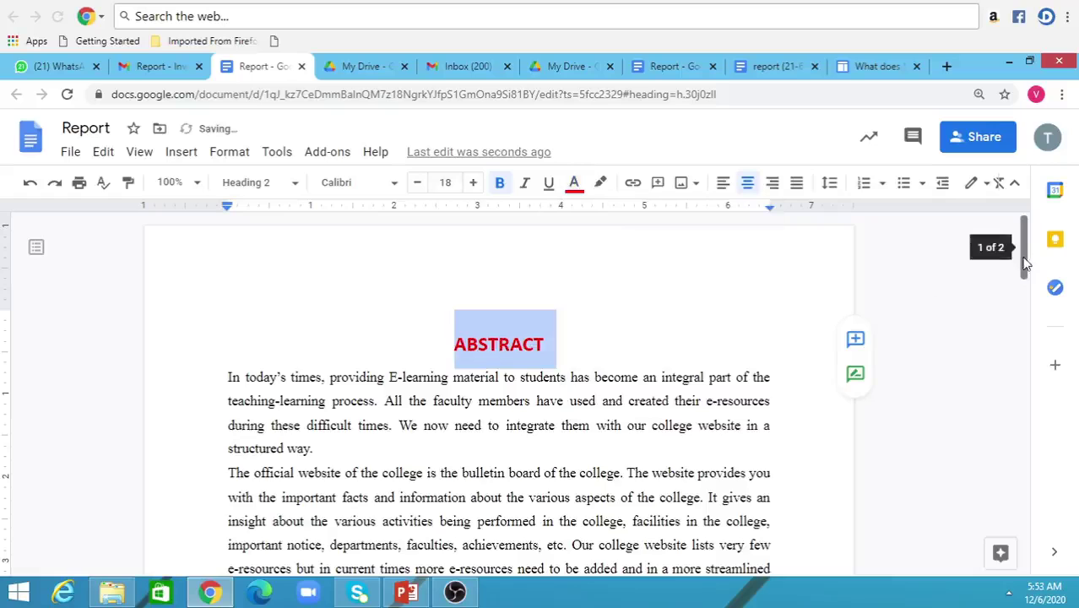
# - Move the METHODOLOGY section below 'not possible.' and return to the owner's Report tab
pyautogui.moveTo(1027, 252); pyautogui.dragTo(1019, 354)
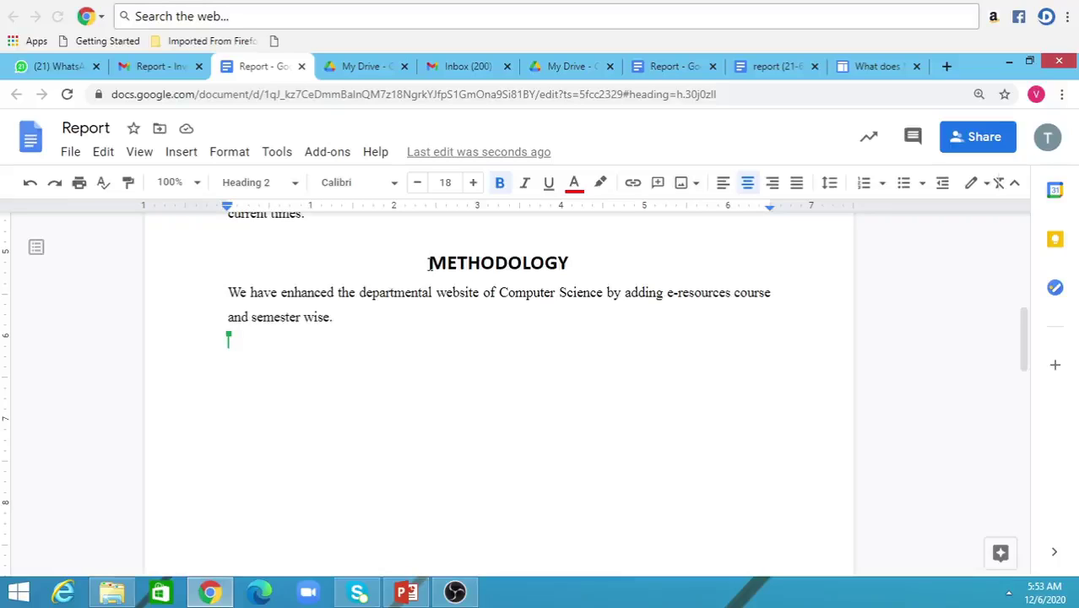
pyautogui.moveTo(430, 263); pyautogui.dragTo(673, 329)
pyautogui.hotkey('ctrl', 'c')
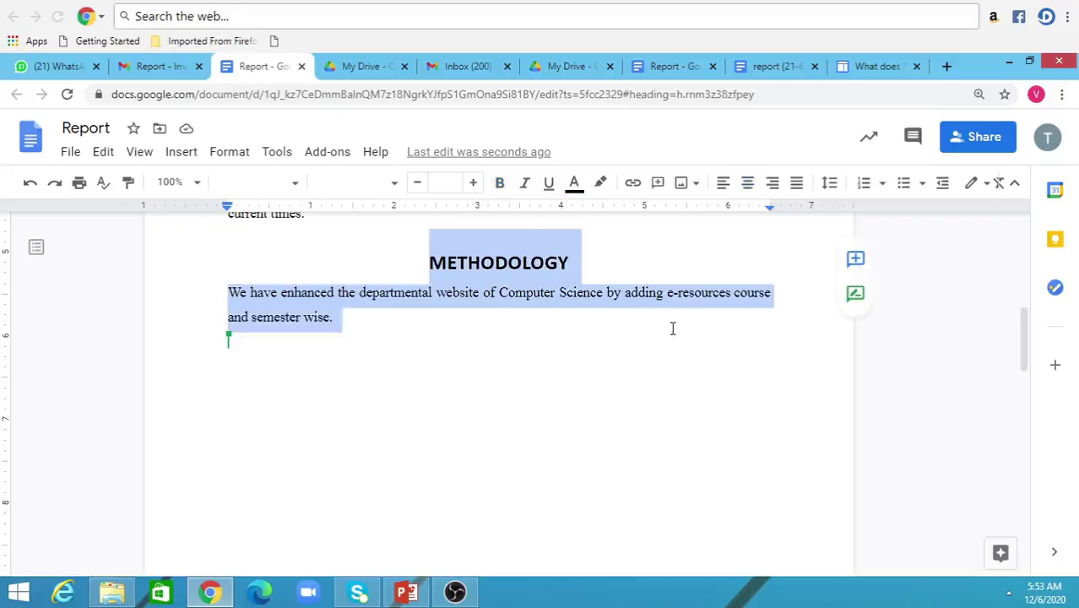
pyautogui.press('BackSpace')
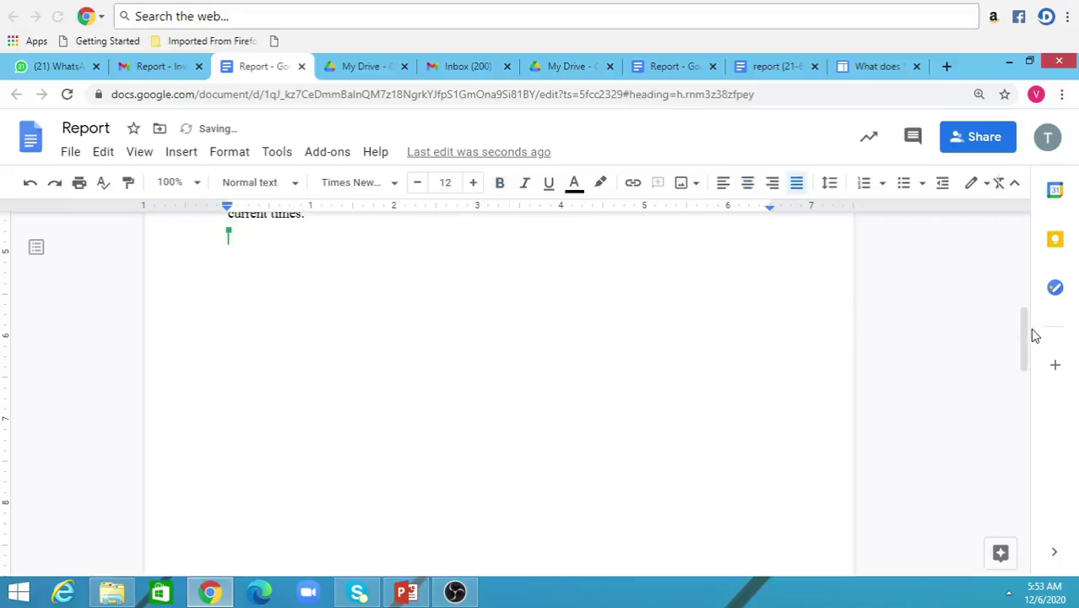
pyautogui.moveTo(1027, 333); pyautogui.dragTo(1023, 541)
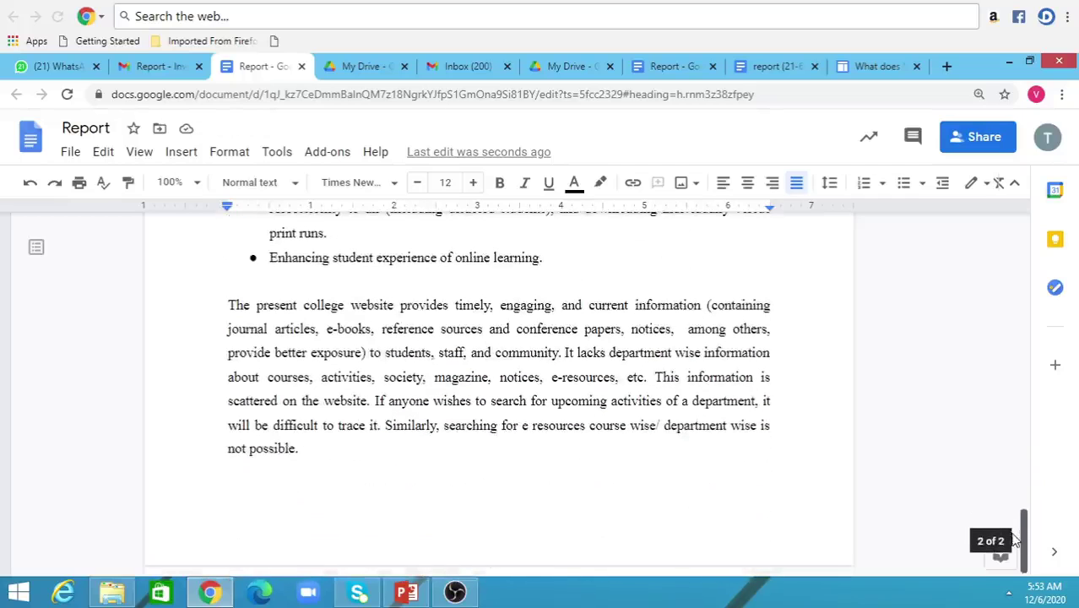
pyautogui.click(251, 502)
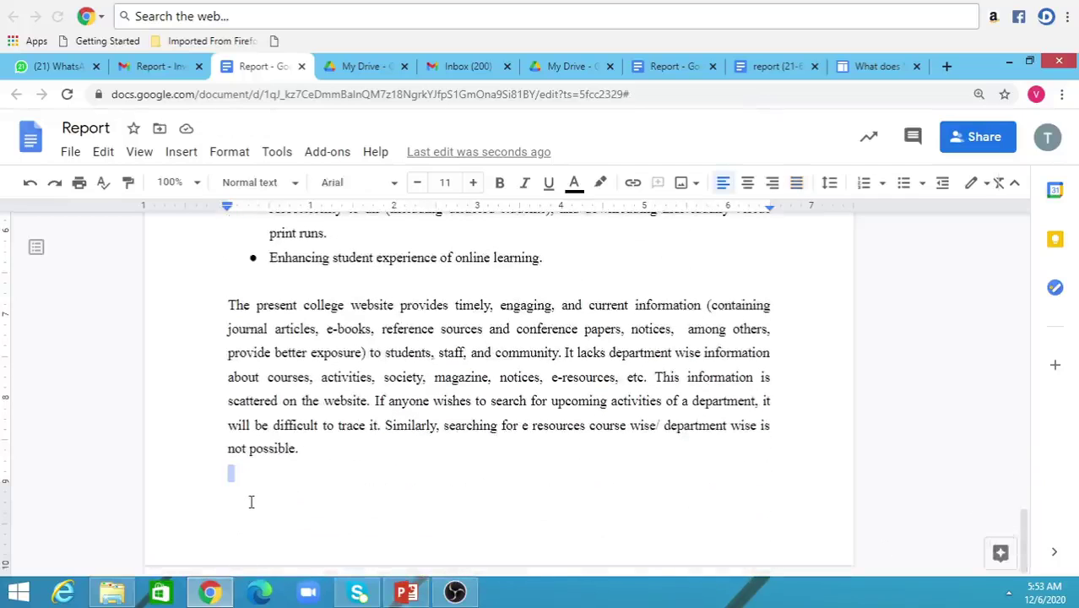
pyautogui.hotkey('ctrl', 'v')
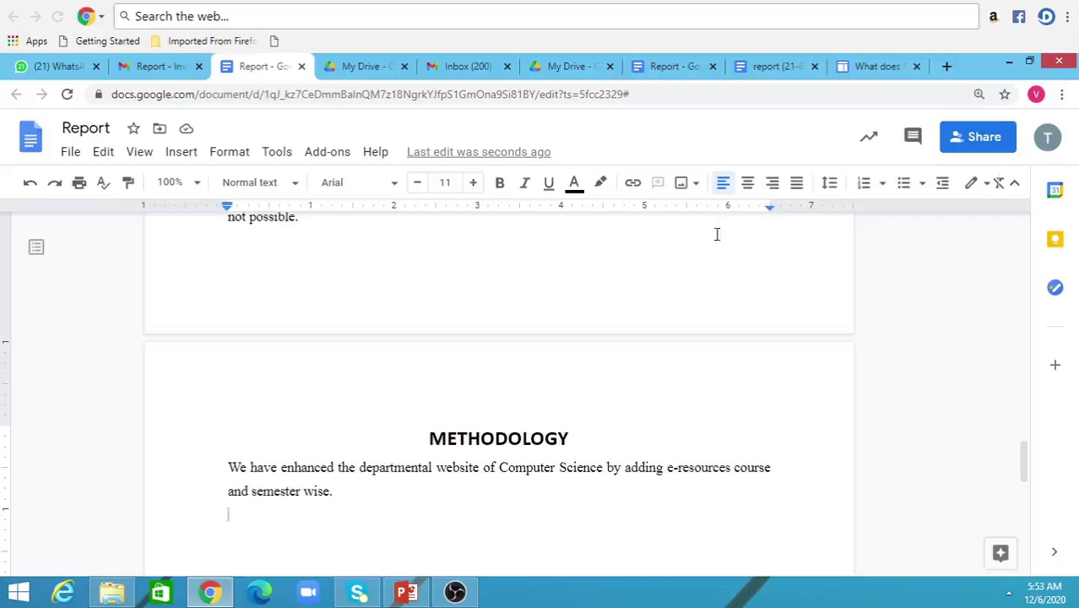
pyautogui.click(671, 71)
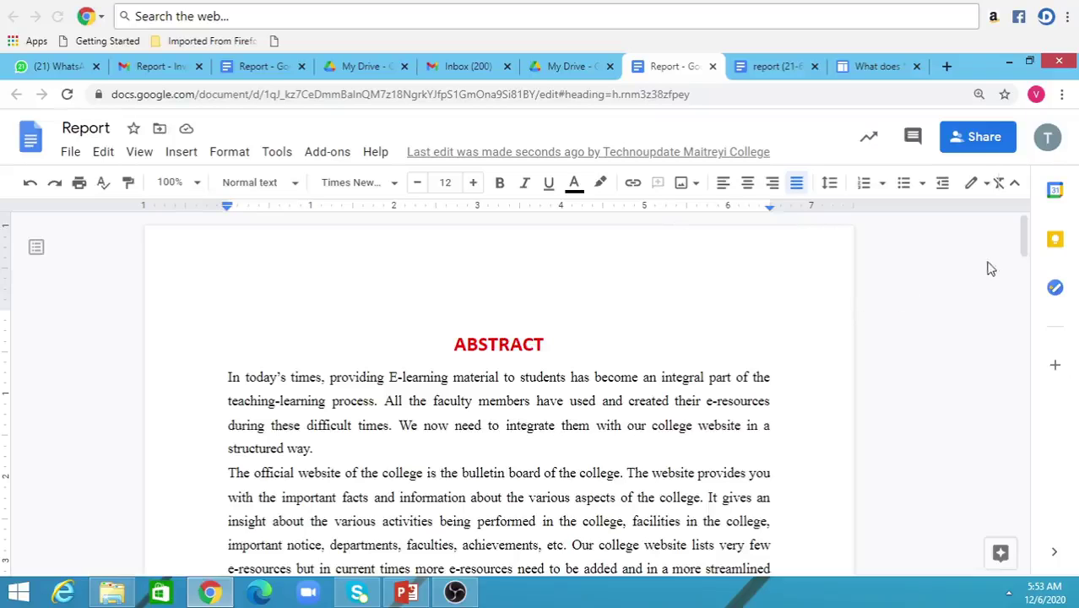
pyautogui.moveTo(1024, 240); pyautogui.dragTo(1024, 474)
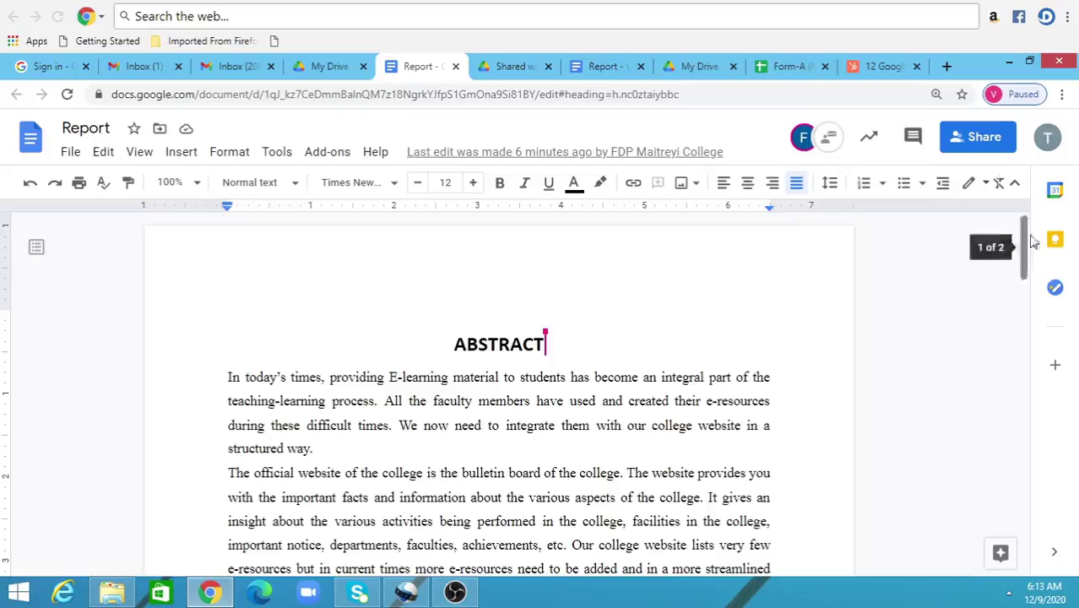
pyautogui.moveTo(1024, 242); pyautogui.dragTo(989, 320)
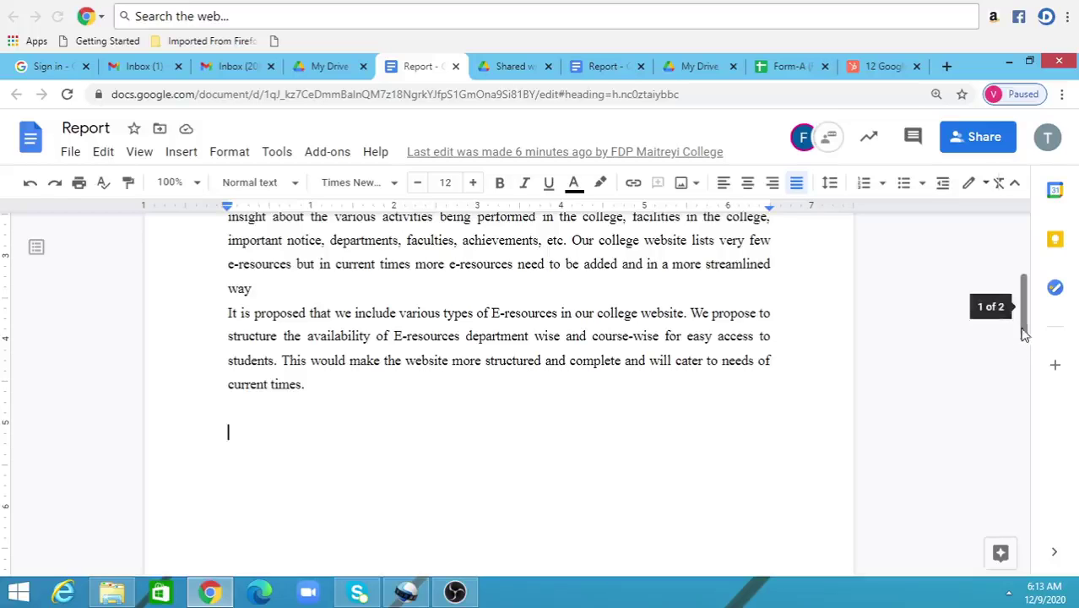
pyautogui.moveTo(1026, 329); pyautogui.dragTo(1026, 264)
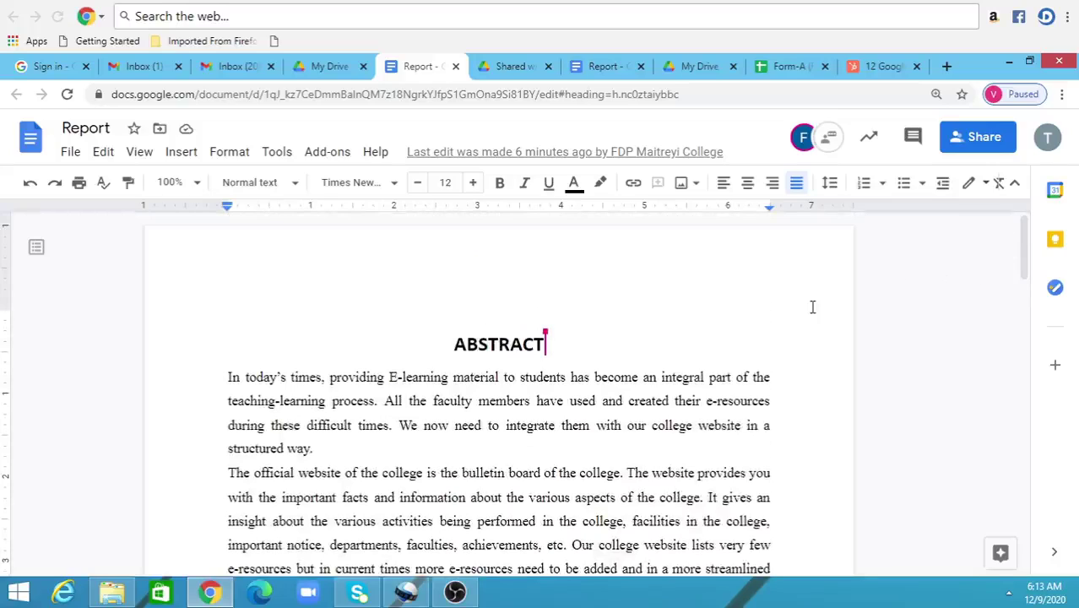
# - Underline the ABSTRACT heading, then switch to the collaborator's Report tab
pyautogui.moveTo(542, 358)
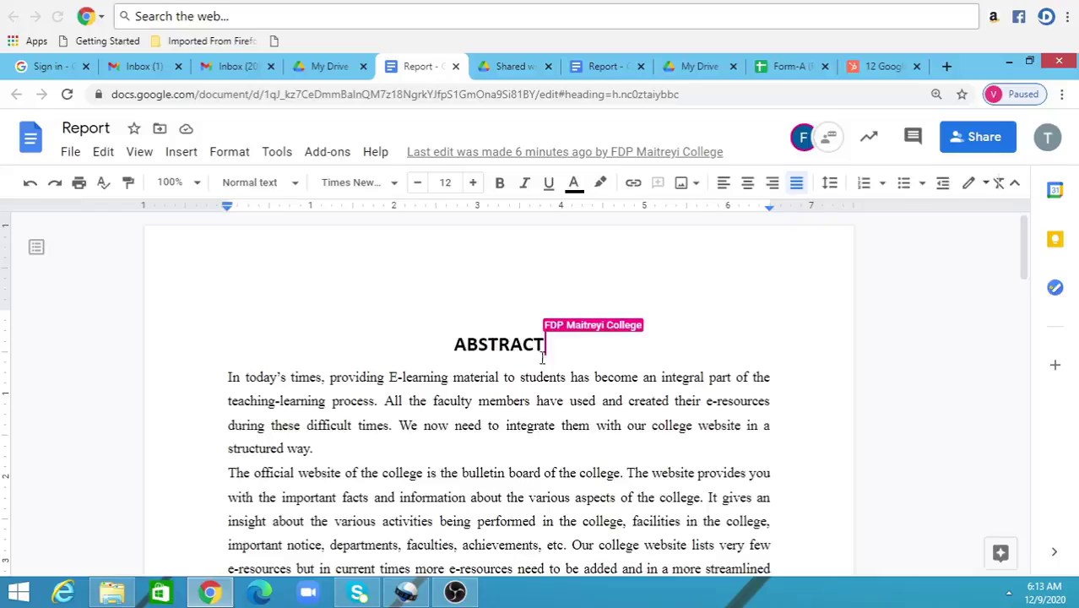
pyautogui.moveTo(454, 343); pyautogui.dragTo(545, 344)
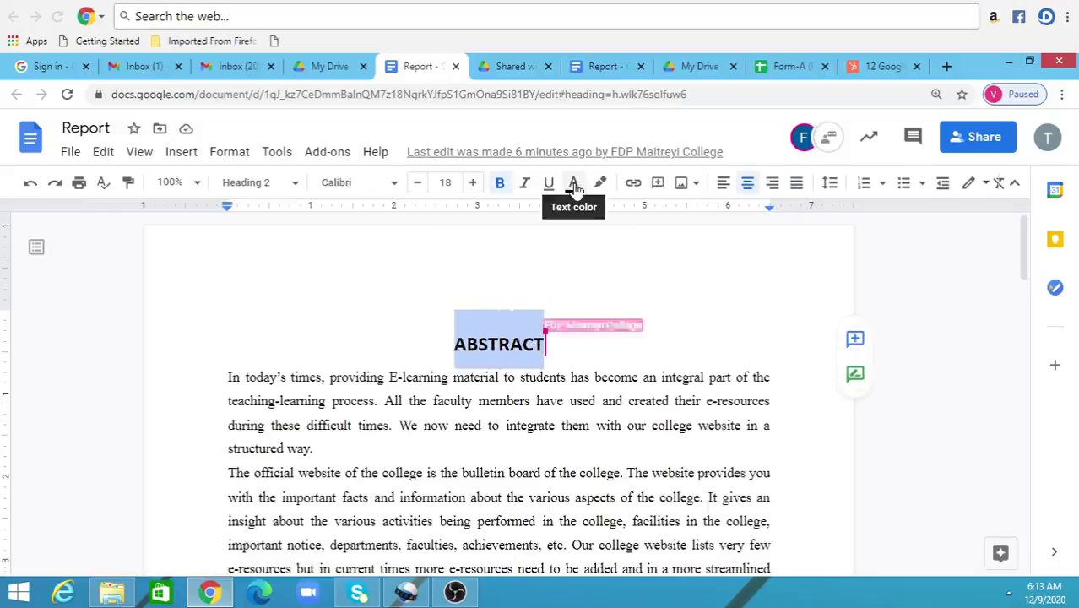
pyautogui.click(549, 185)
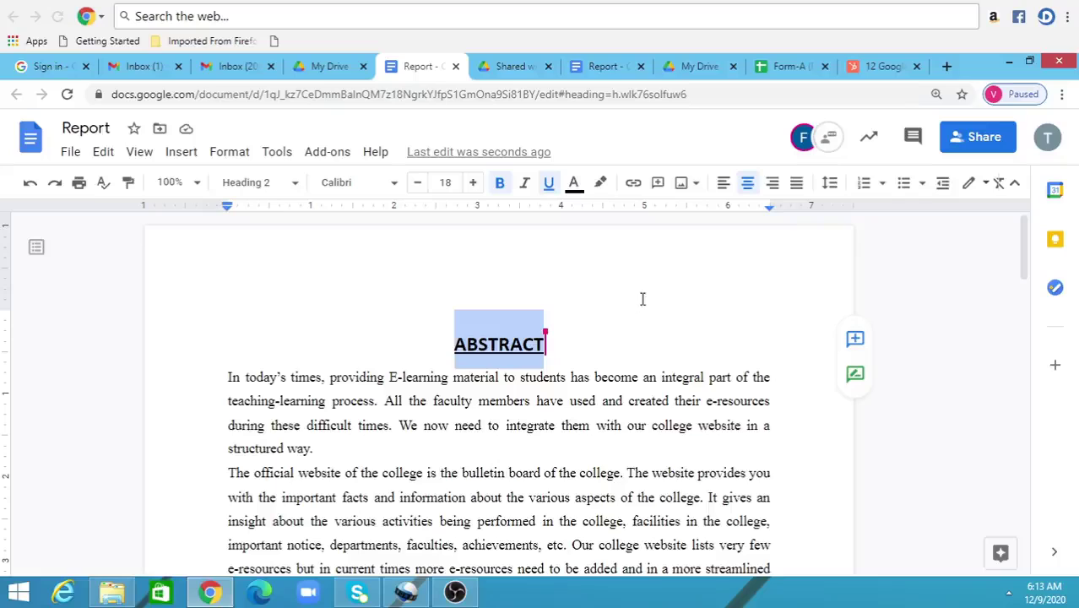
pyautogui.click(611, 70)
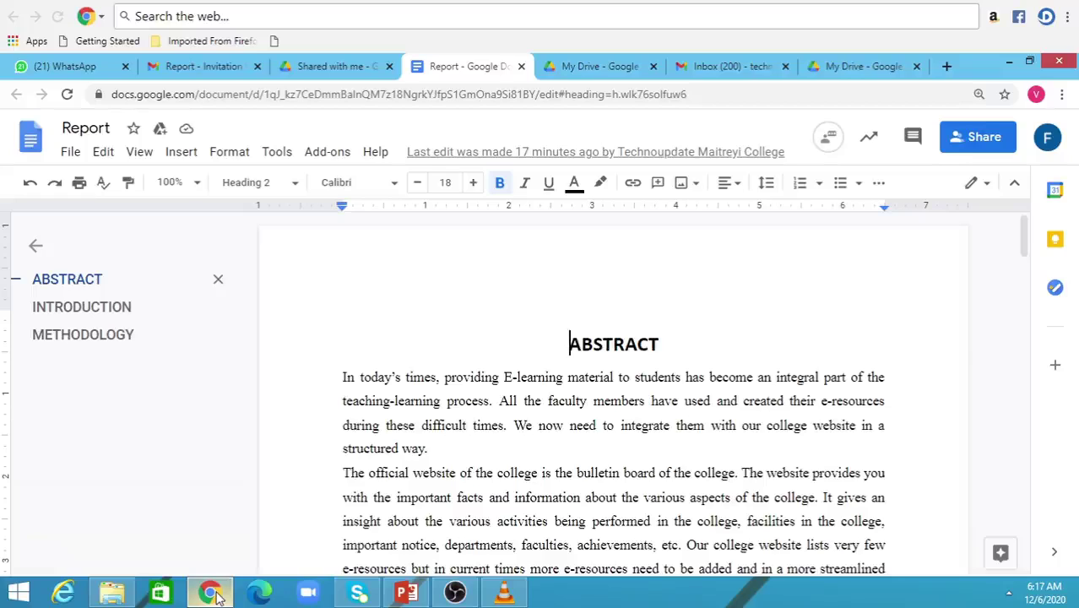
# - Open the Report's version history listing the 6:00 AM and 5:55 AM versions
pyautogui.click(71, 155)
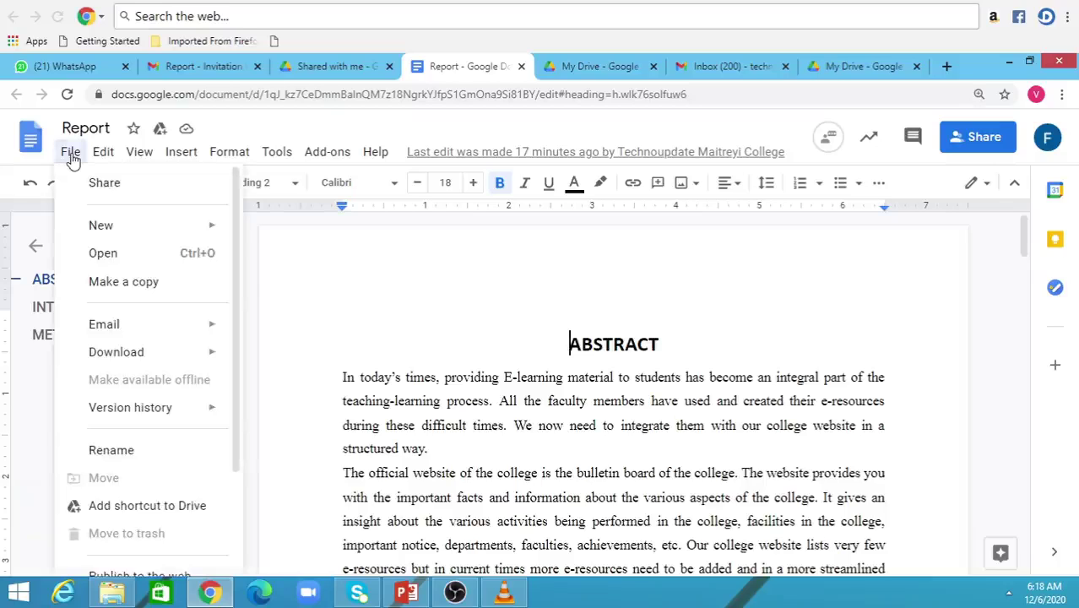
pyautogui.moveTo(108, 410)
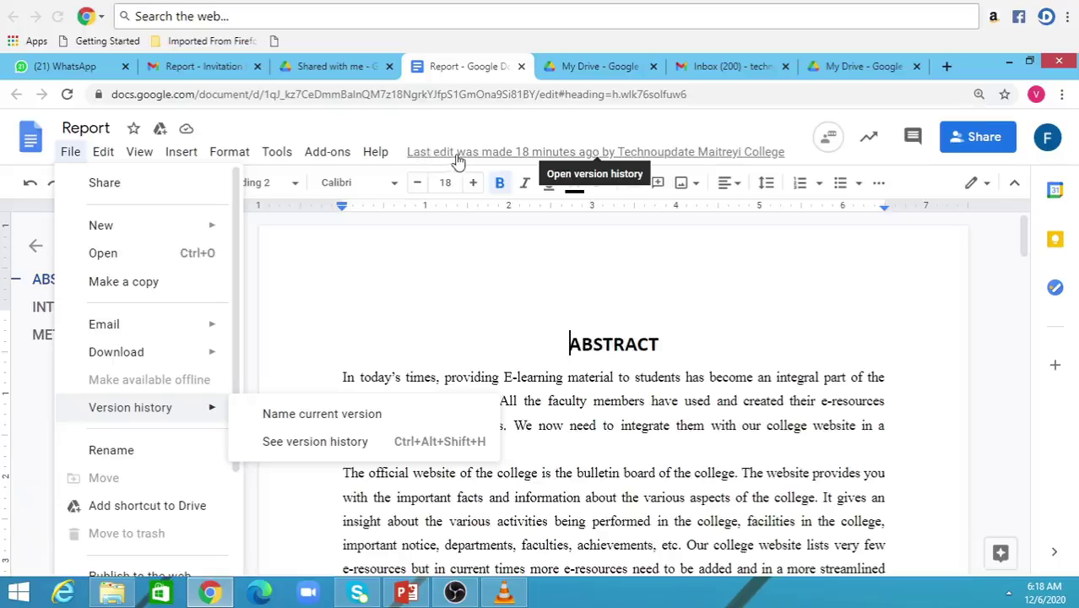
pyautogui.click(458, 156)
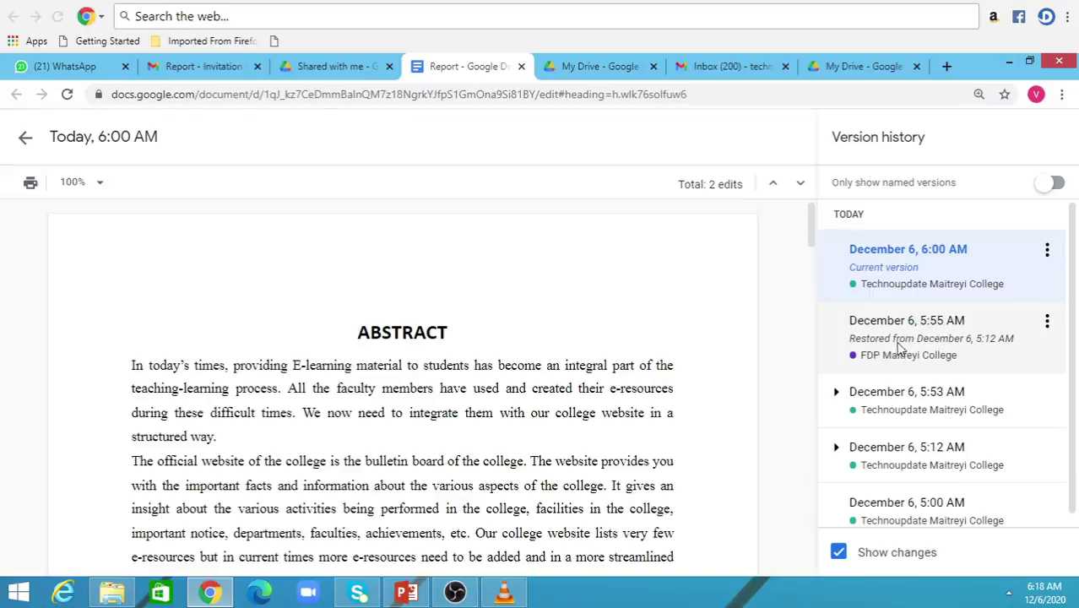
# - Review the December 6, 5:55 AM version's changes, then exit version history
pyautogui.click(900, 346)
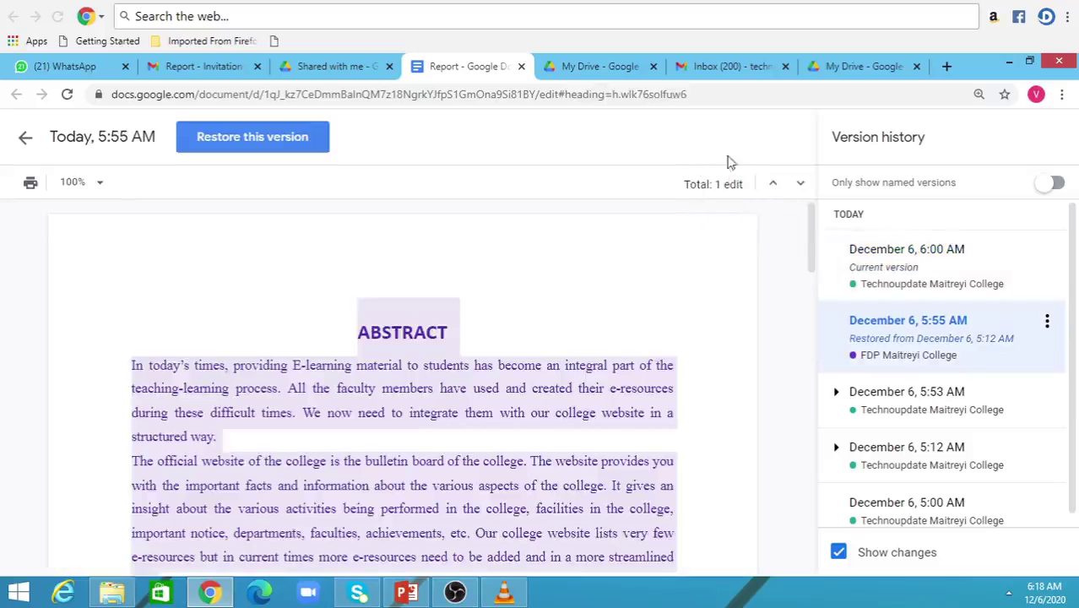
pyautogui.moveTo(811, 226); pyautogui.dragTo(812, 526)
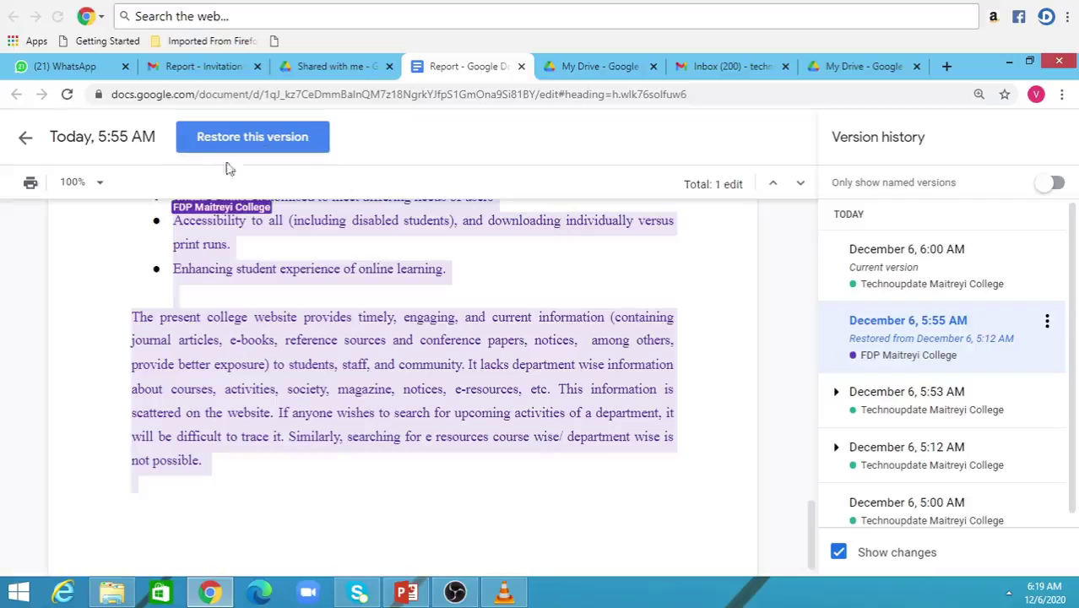
pyautogui.click(26, 140)
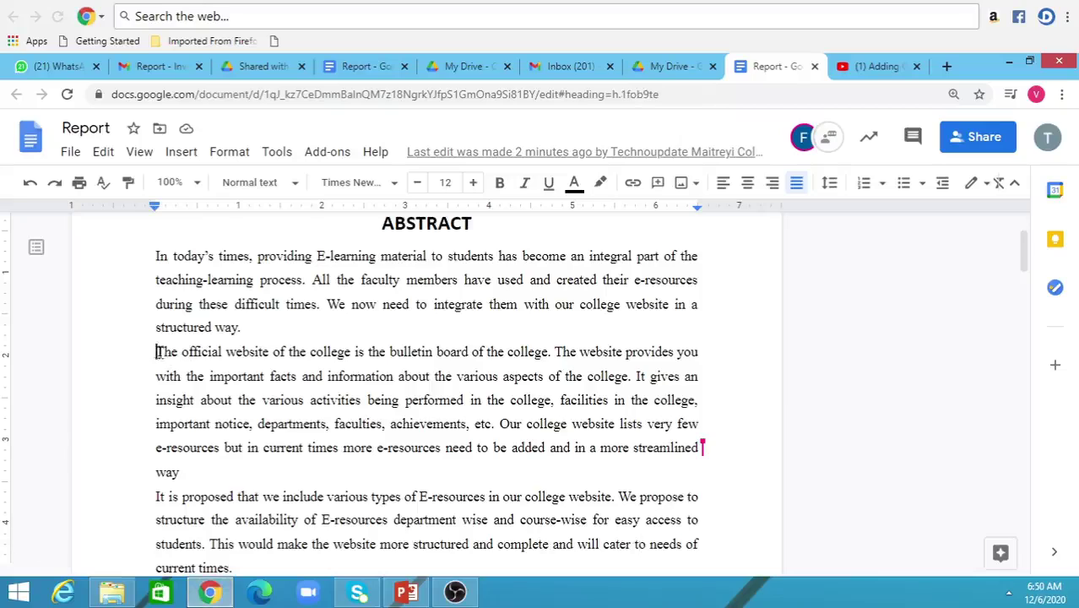
# - Add the comment 'Should we add the URL?' on 'The official website of the college'
pyautogui.moveTo(156, 351); pyautogui.dragTo(353, 349)
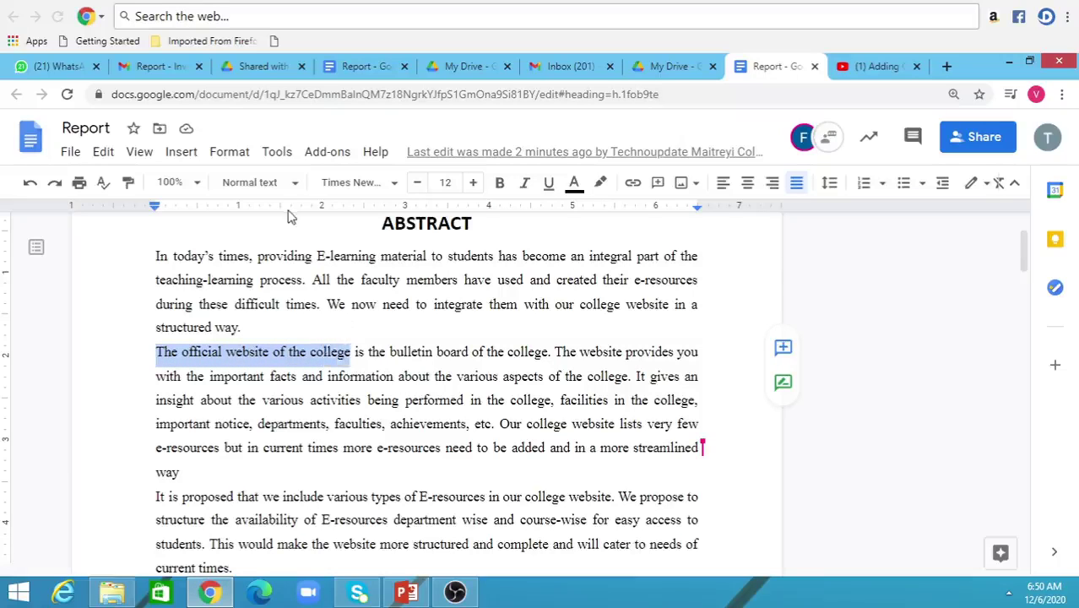
pyautogui.click(182, 153)
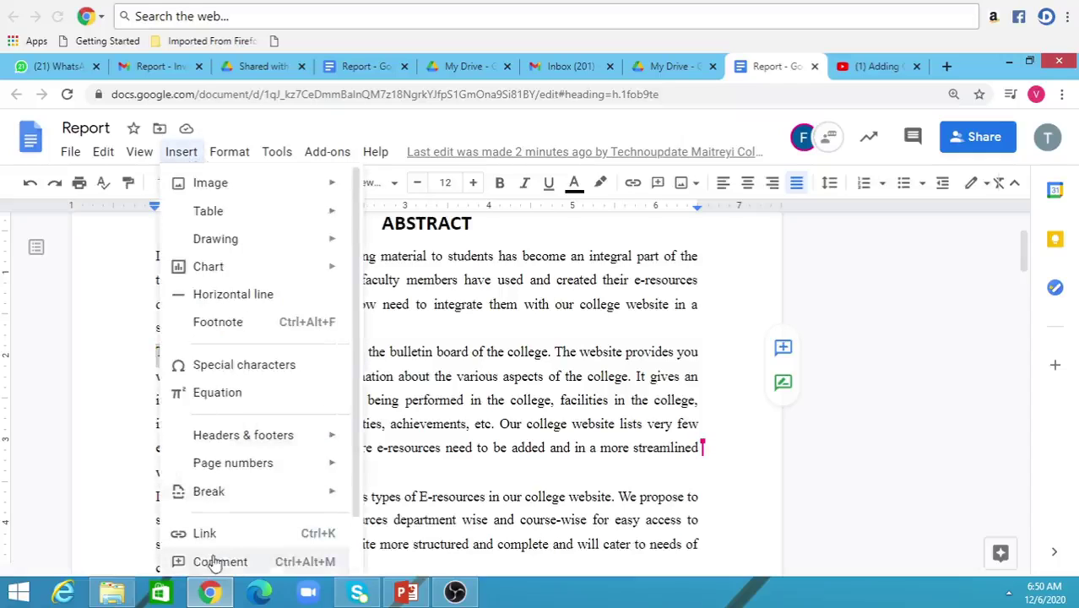
pyautogui.click(218, 563)
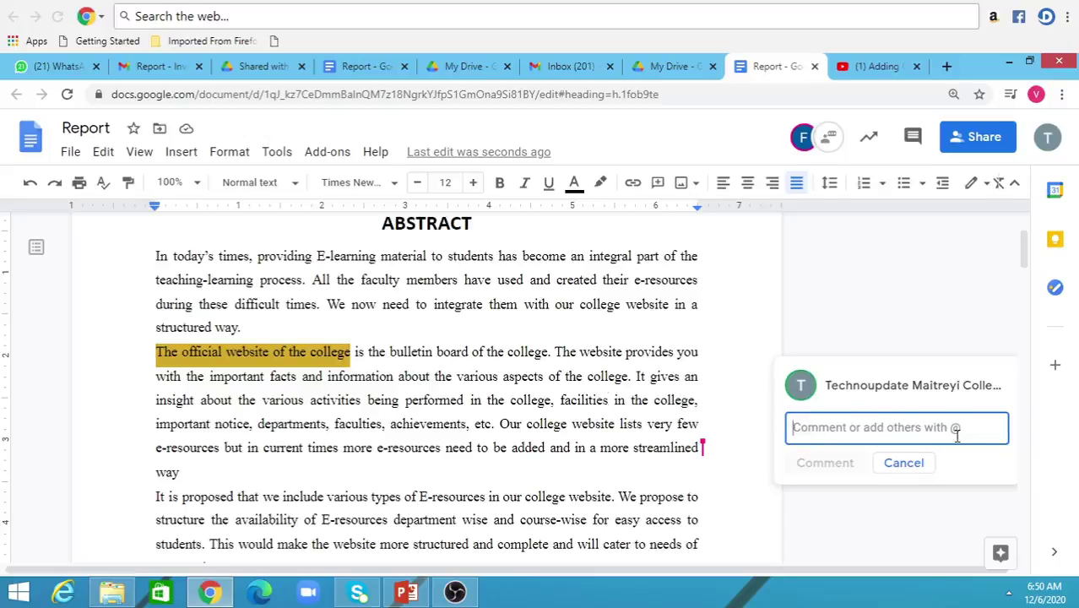
pyautogui.write('S')
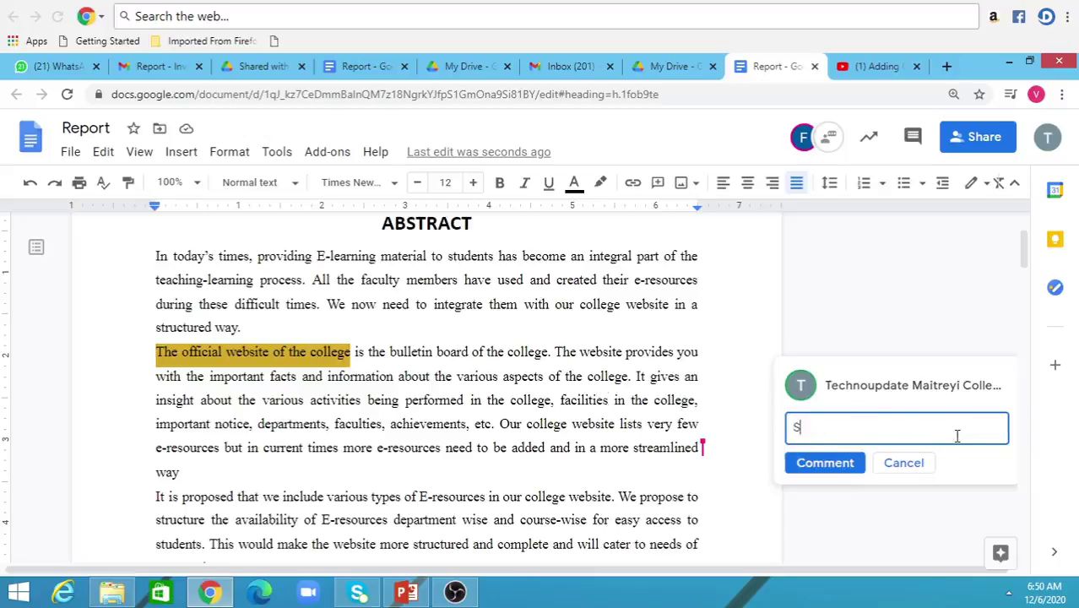
pyautogui.write('hould we add t')
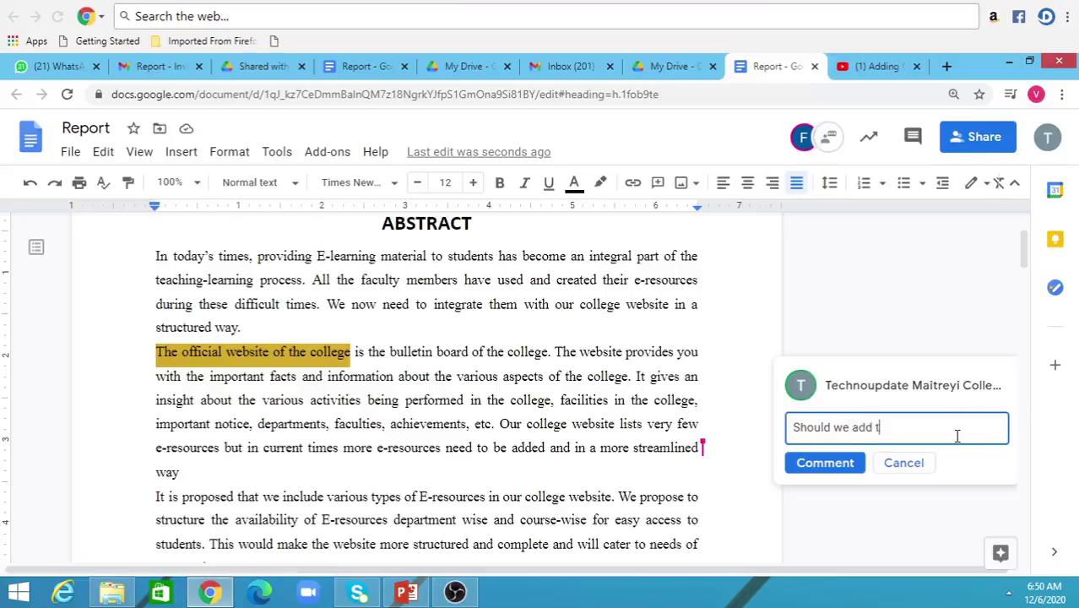
pyautogui.write('he URL?')
pyautogui.click(823, 463)
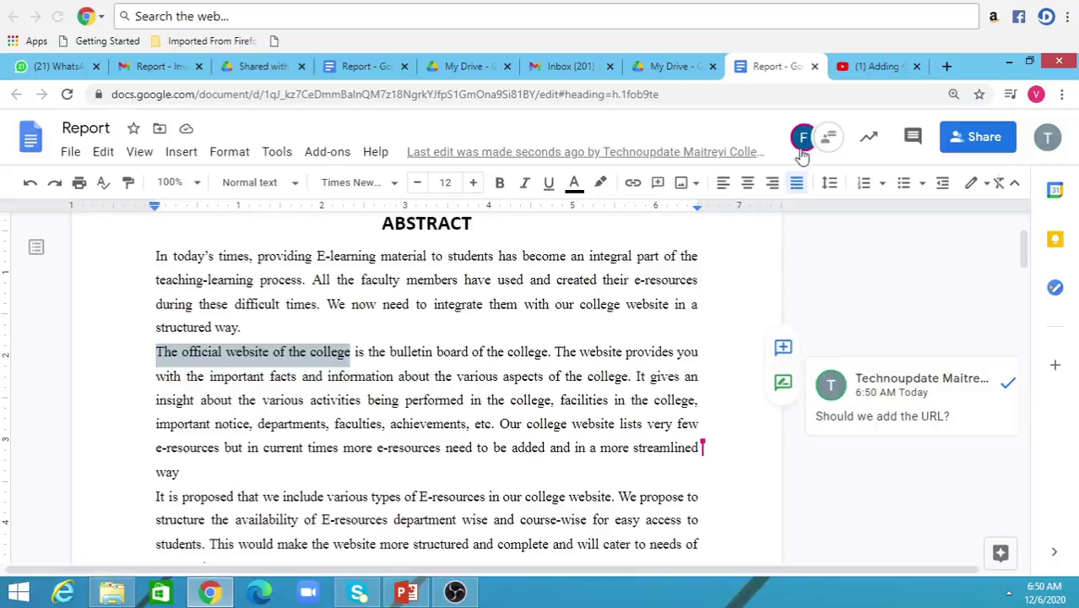
pyautogui.moveTo(803, 152)
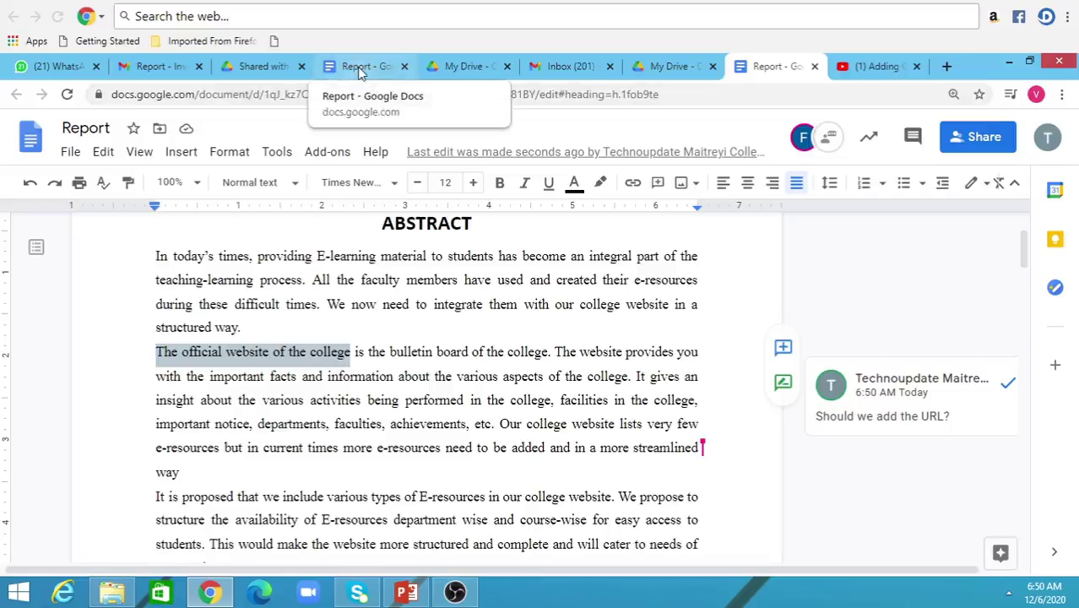
# - In the collaborator's Report tab, reply 'Yes' to the URL comment
pyautogui.click(359, 72)
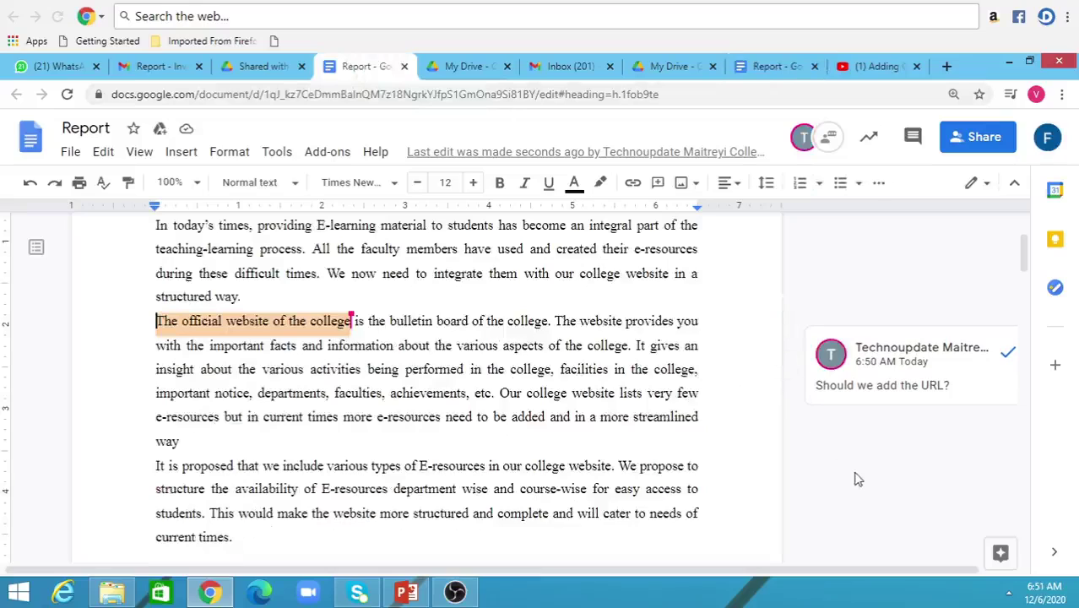
pyautogui.click(906, 395)
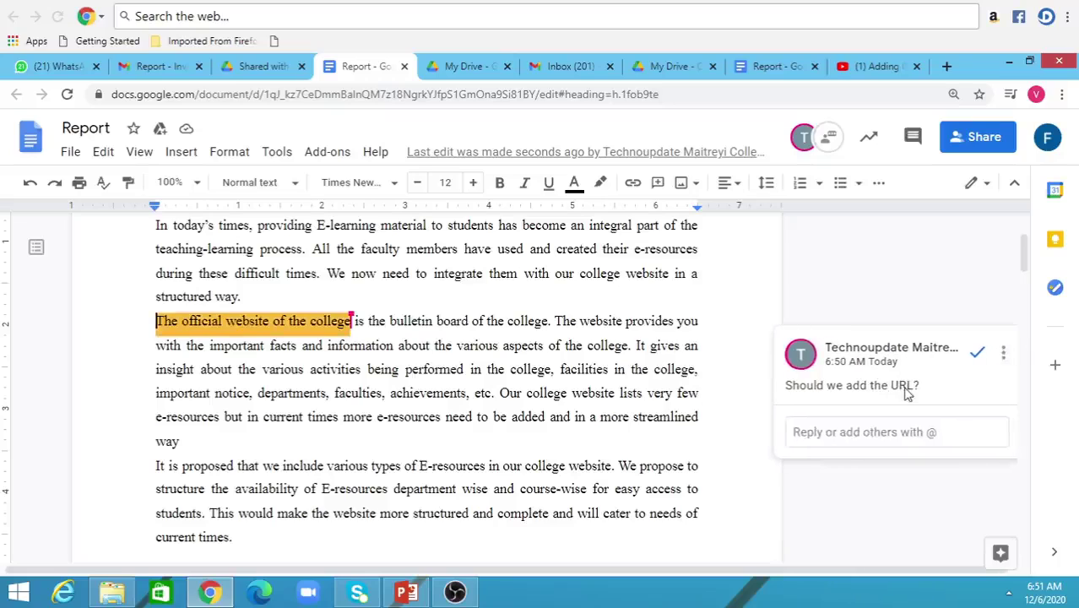
pyautogui.click(872, 433)
pyautogui.write('Ye')
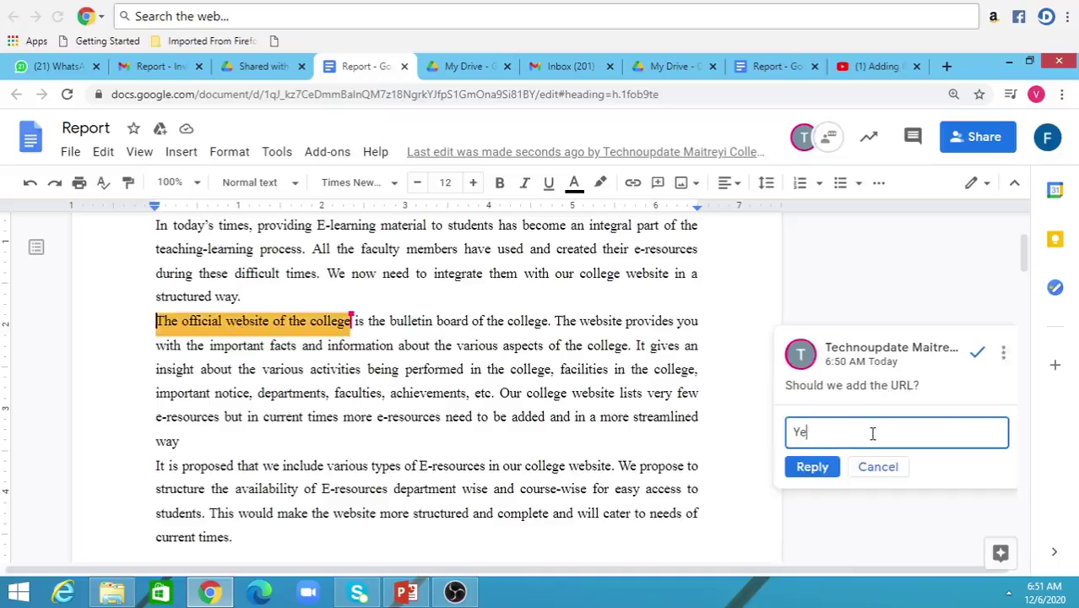
pyautogui.write('s')
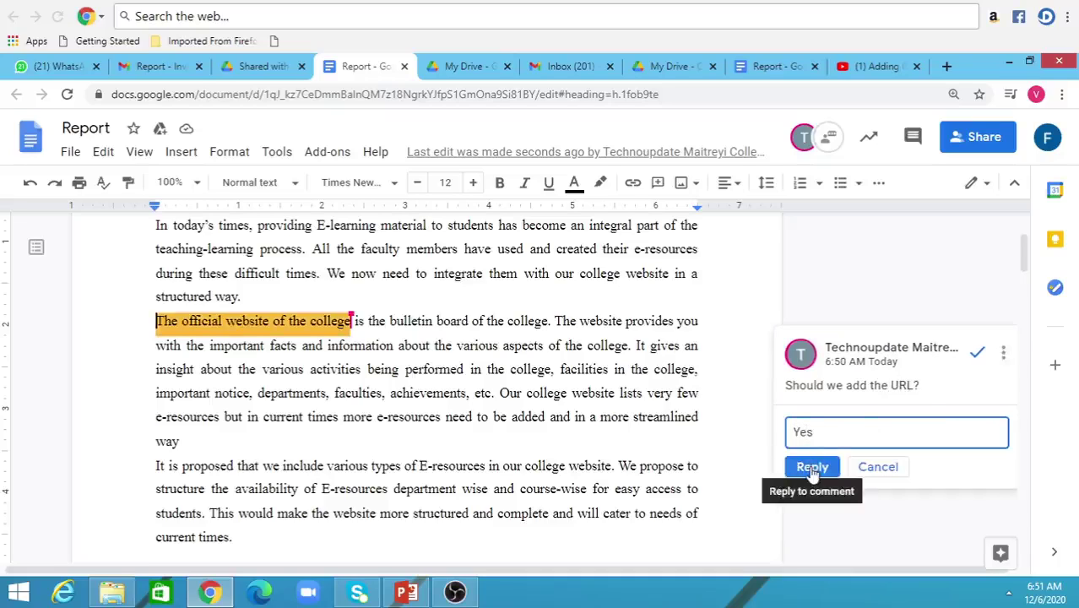
pyautogui.click(812, 470)
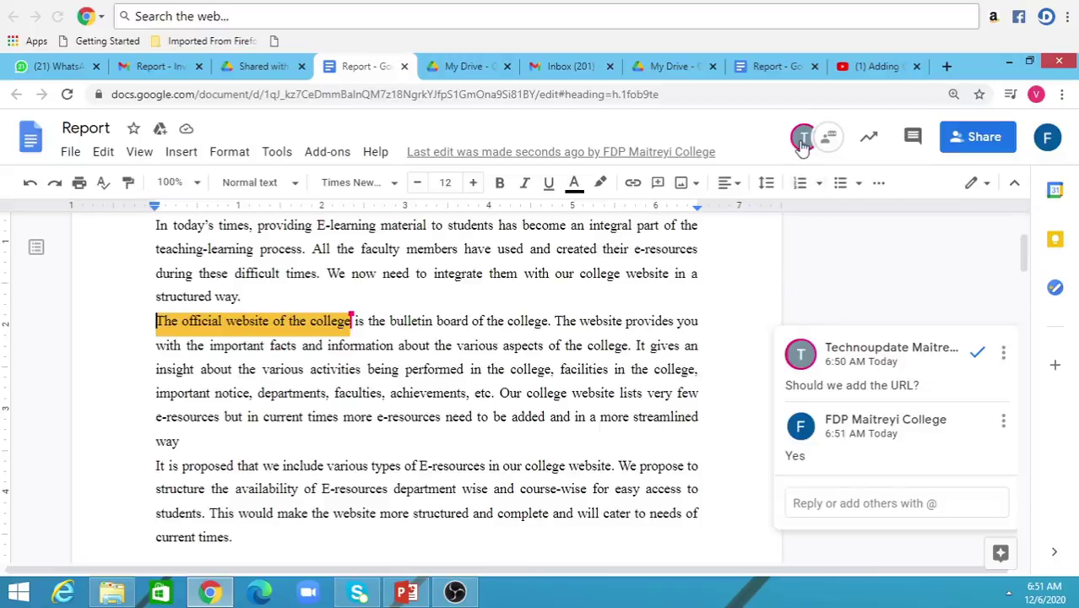
# - Return to the owner's Report tab and resolve the URL comment thread
pyautogui.click(768, 68)
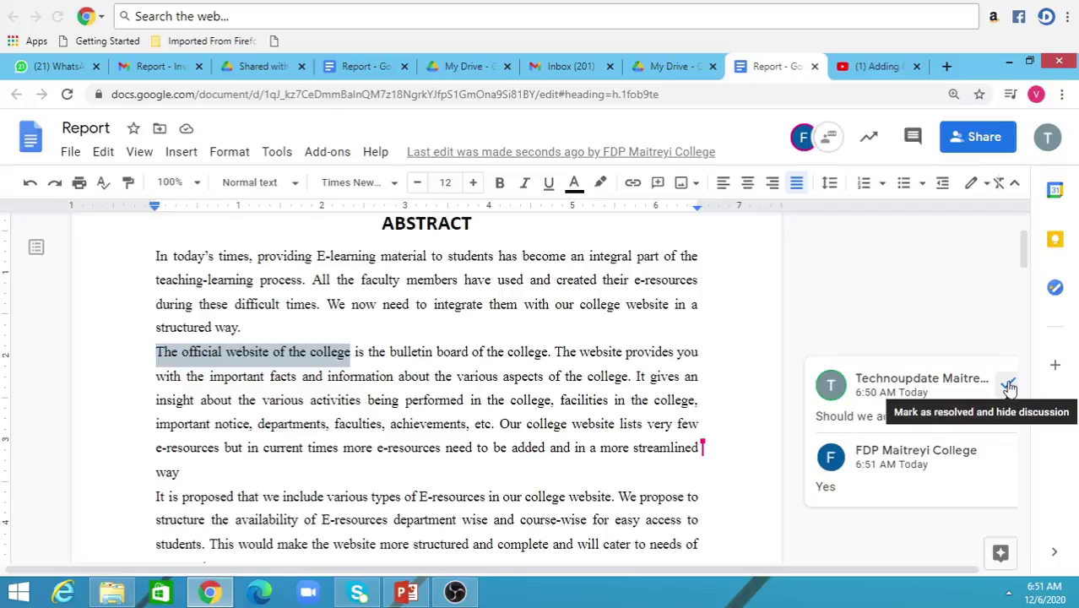
pyautogui.click(1008, 387)
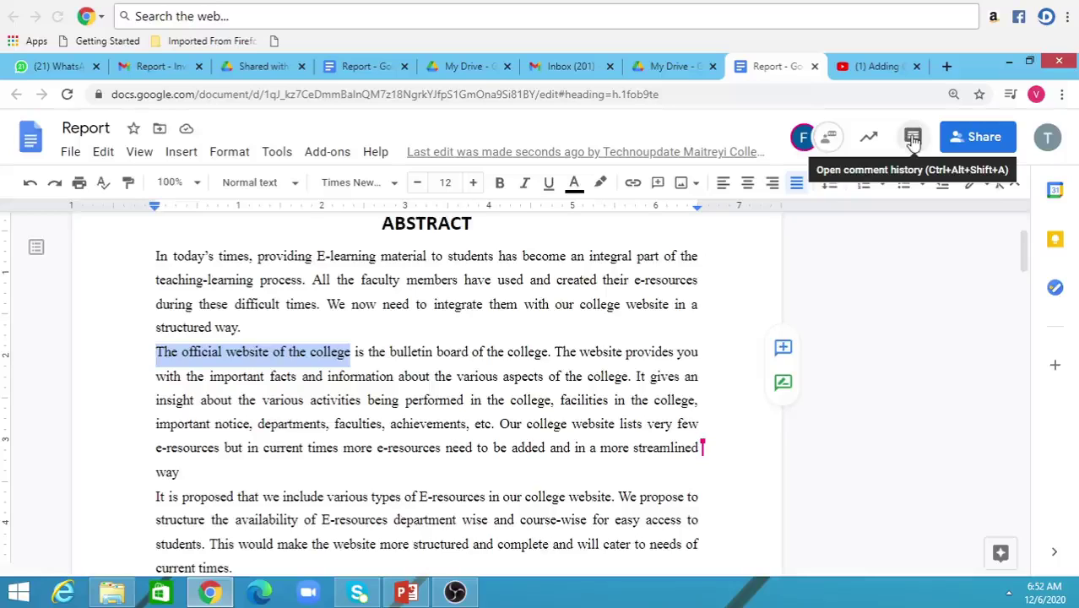
pyautogui.click(912, 137)
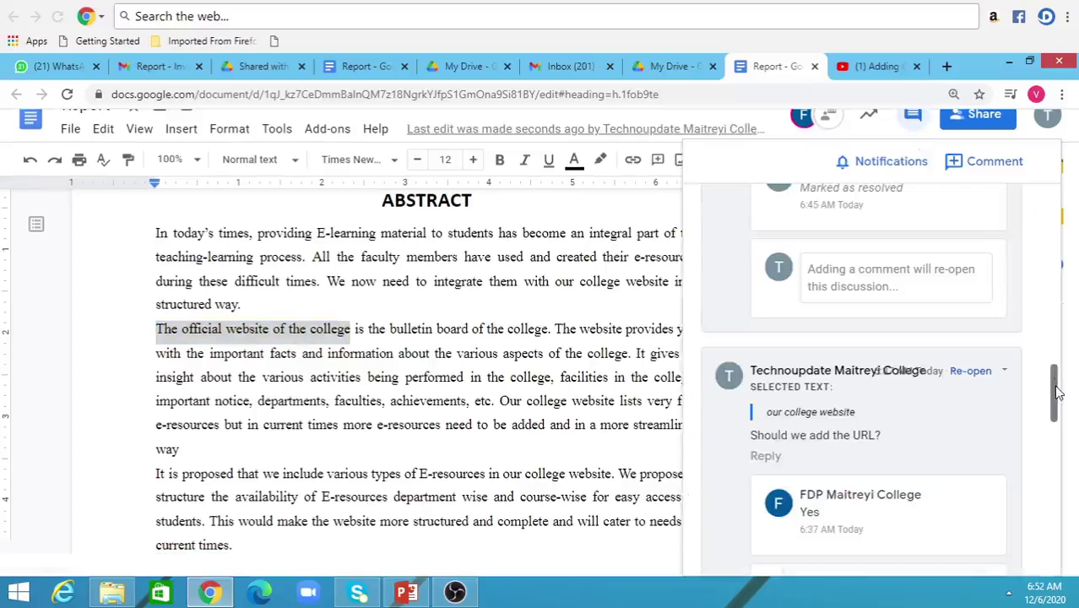
pyautogui.moveTo(1057, 393); pyautogui.dragTo(1062, 309)
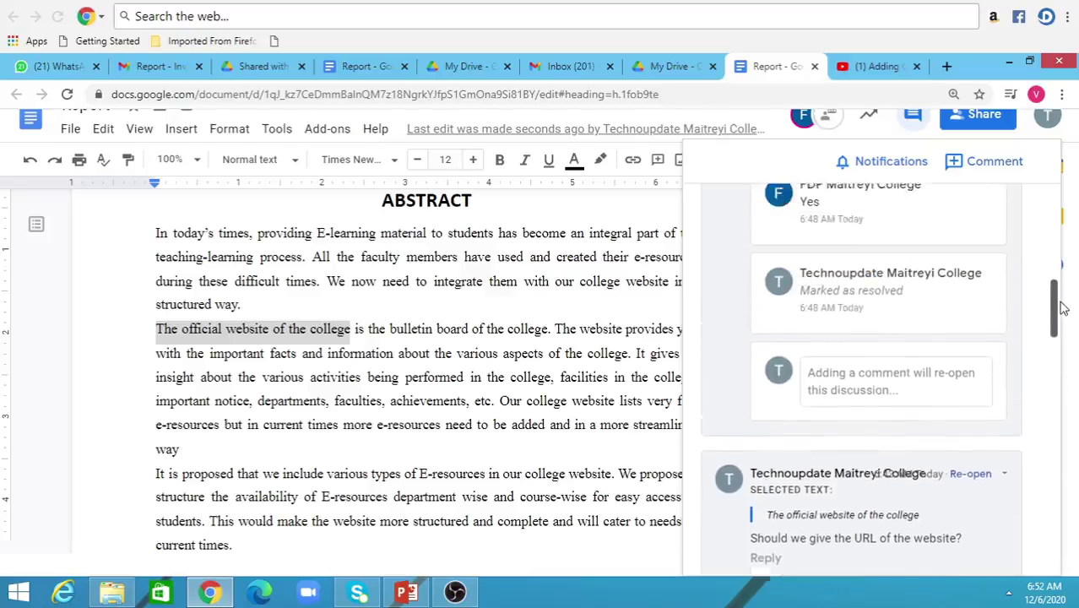
pyautogui.click(617, 530)
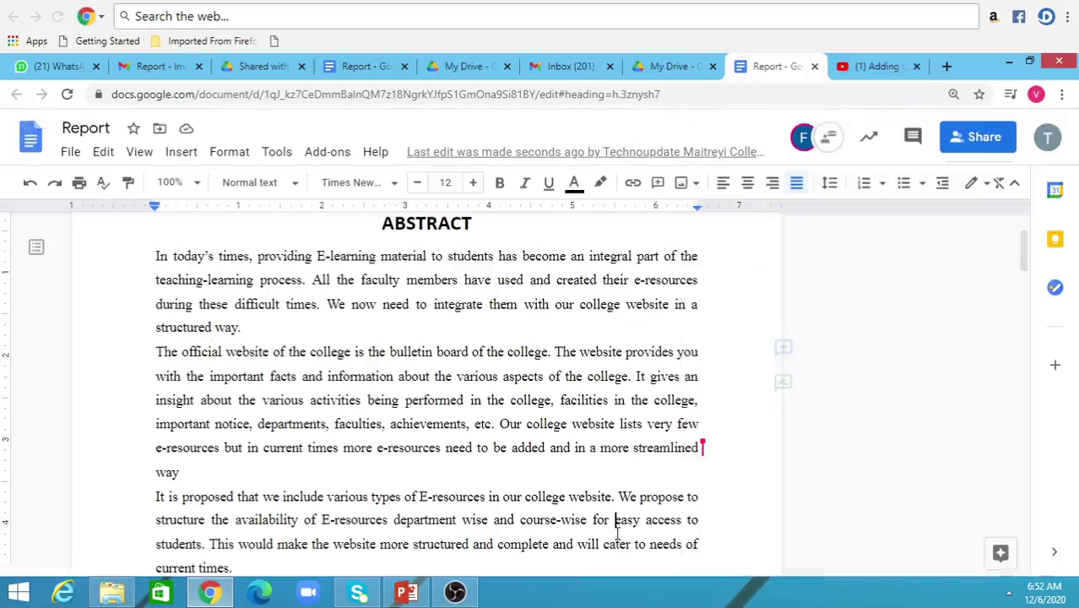